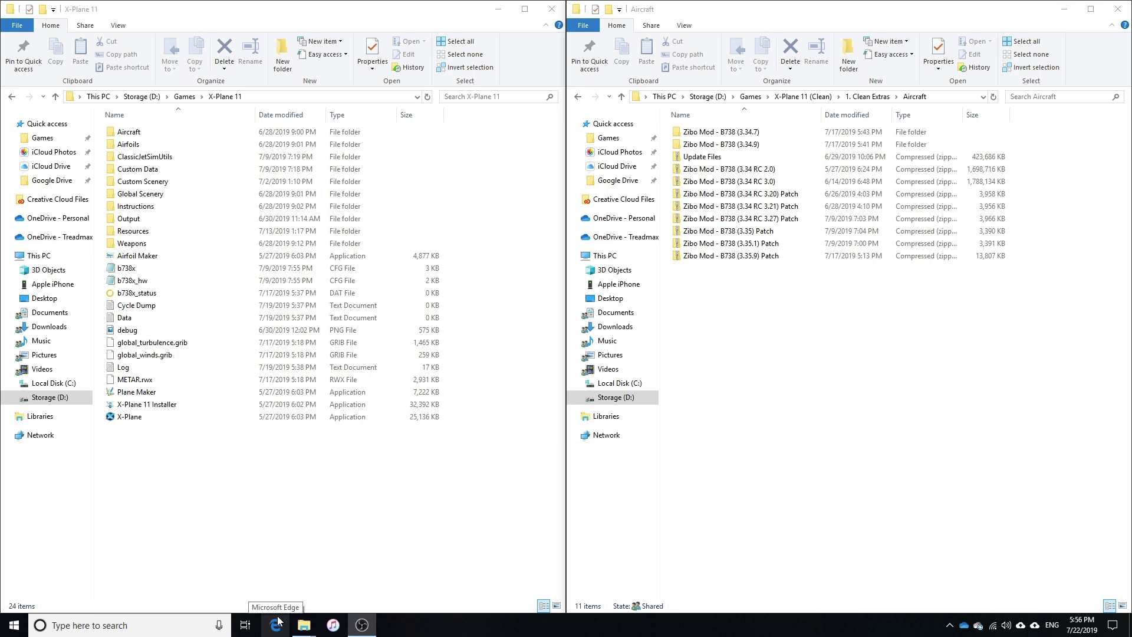
# Load bit.ly/zibo737 in Edge to reach the B737-800X (ZIBO mod) X-Plane.org forum thread.
pyautogui.click(744, 406)
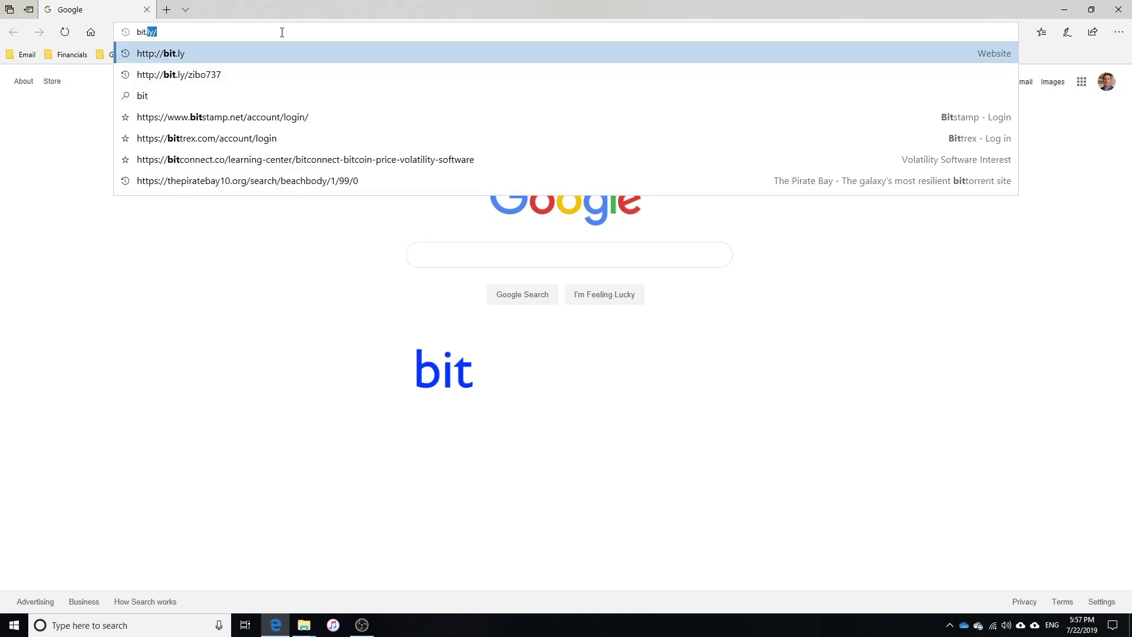
pyautogui.write('.ly/zib')
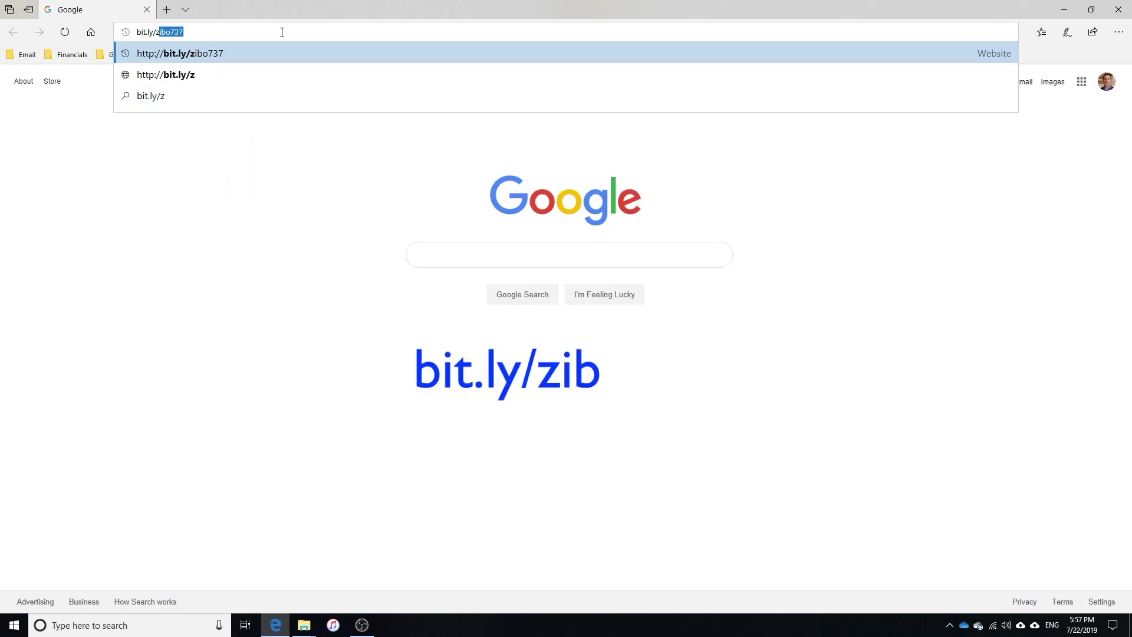
pyautogui.write('o737')
pyautogui.press('Return')
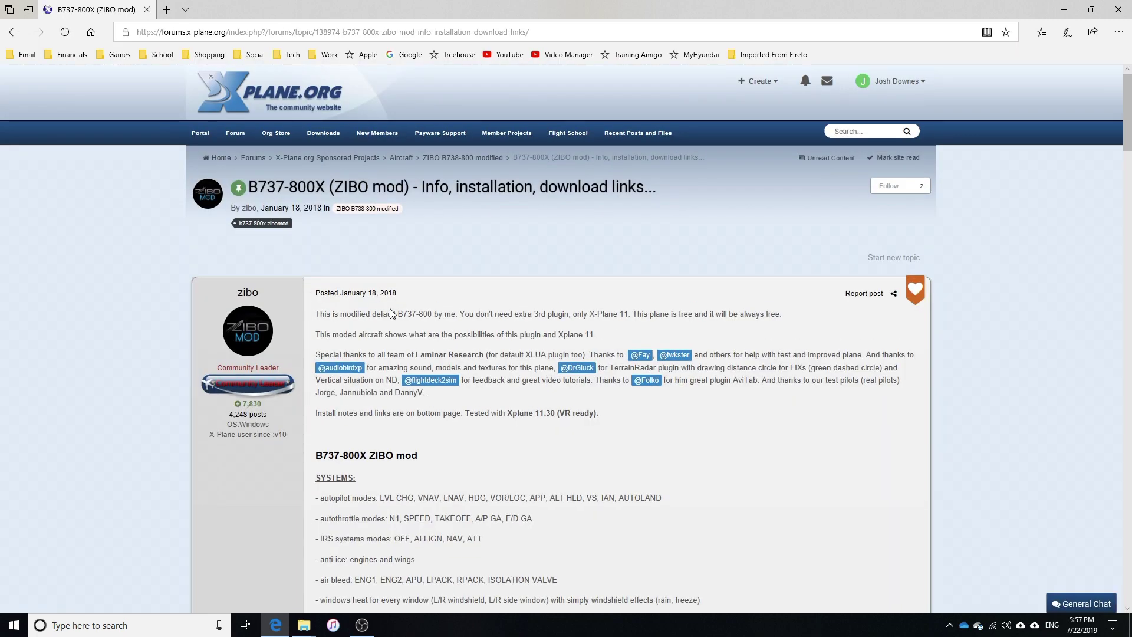
# Scroll the forum post to the download links for the zibomod Google Drive folder.
pyautogui.scroll(-20, 390, 313)
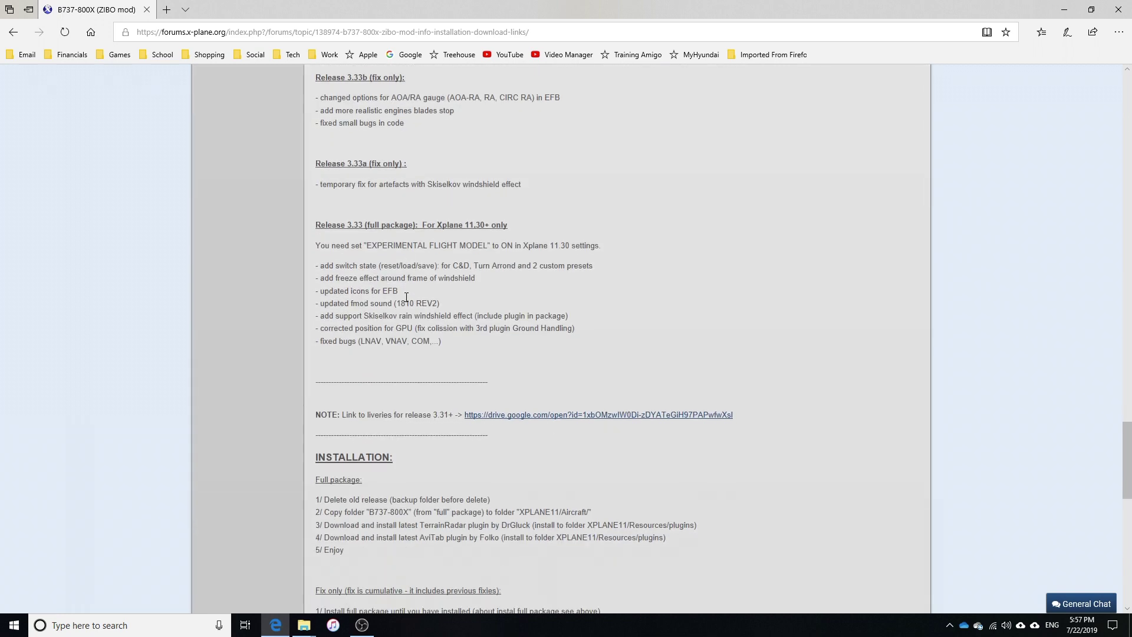
pyautogui.scroll(-10, 406, 297)
pyautogui.scroll(6, 405, 296)
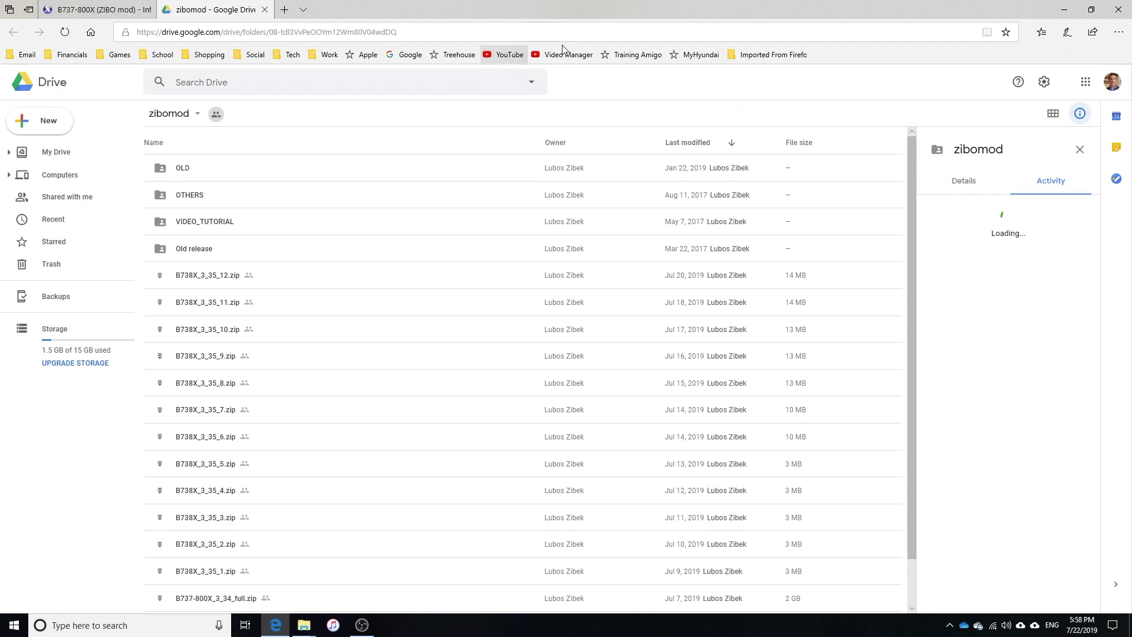
# Sort the zibomod folder newest-first by last modified and download B738X_3_35_12.zip to disk.
pyautogui.click(720, 144)
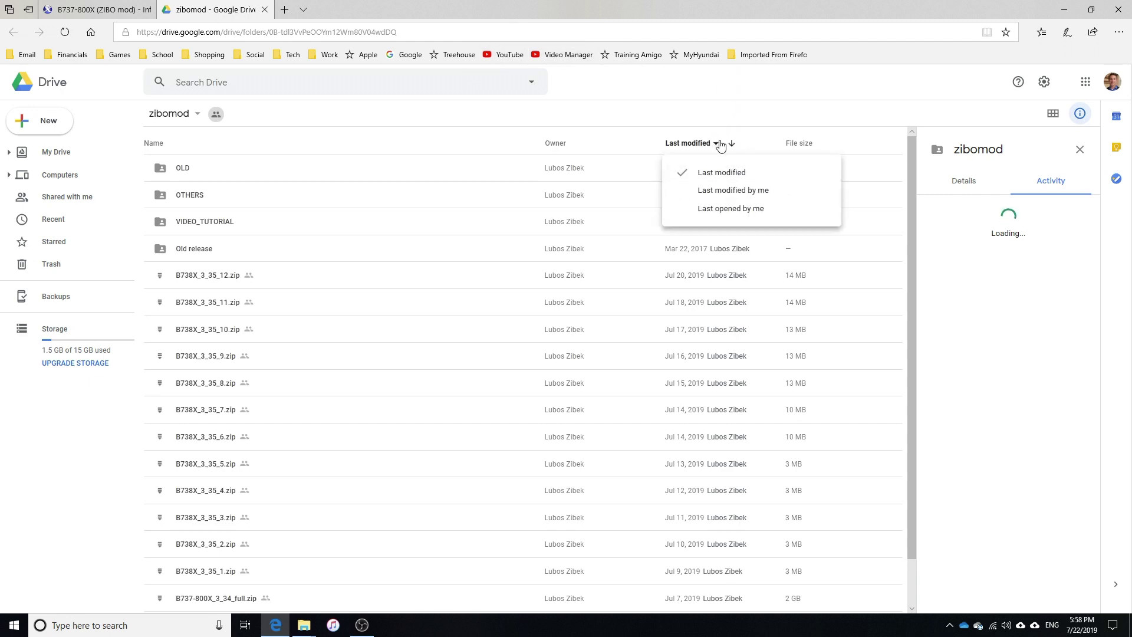
pyautogui.click(731, 172)
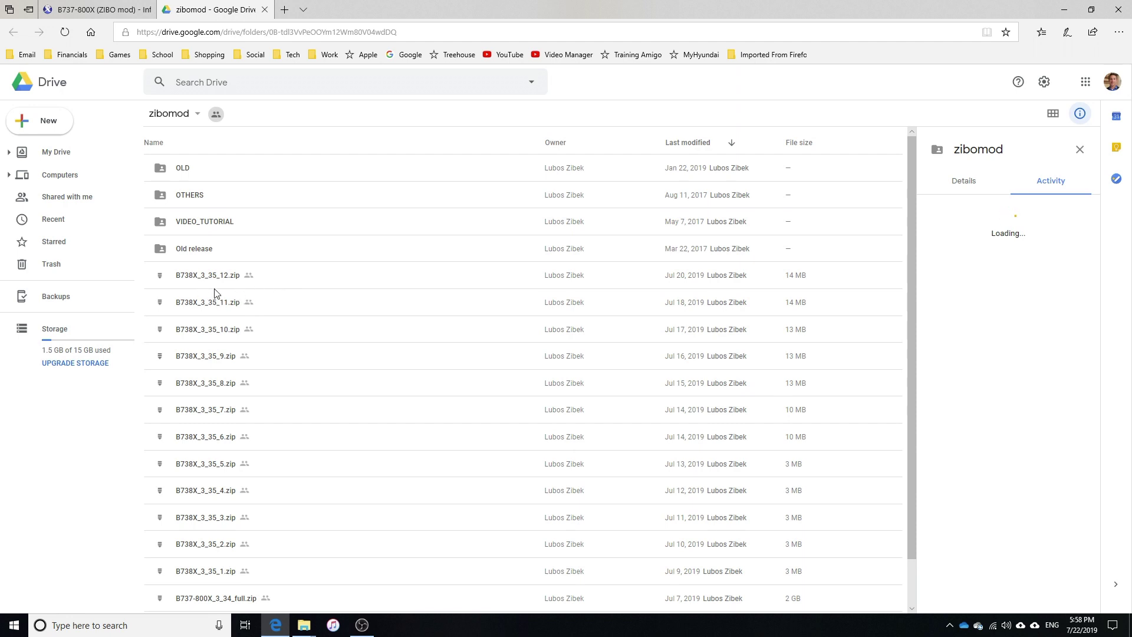
pyautogui.rightClick(298, 288)
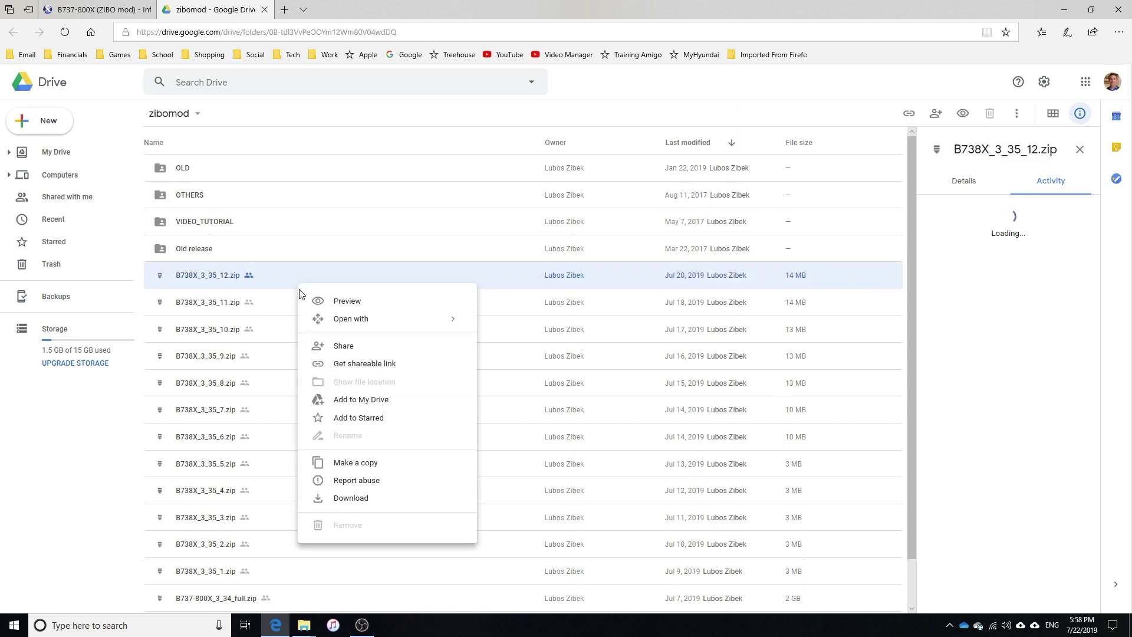
pyautogui.click(378, 498)
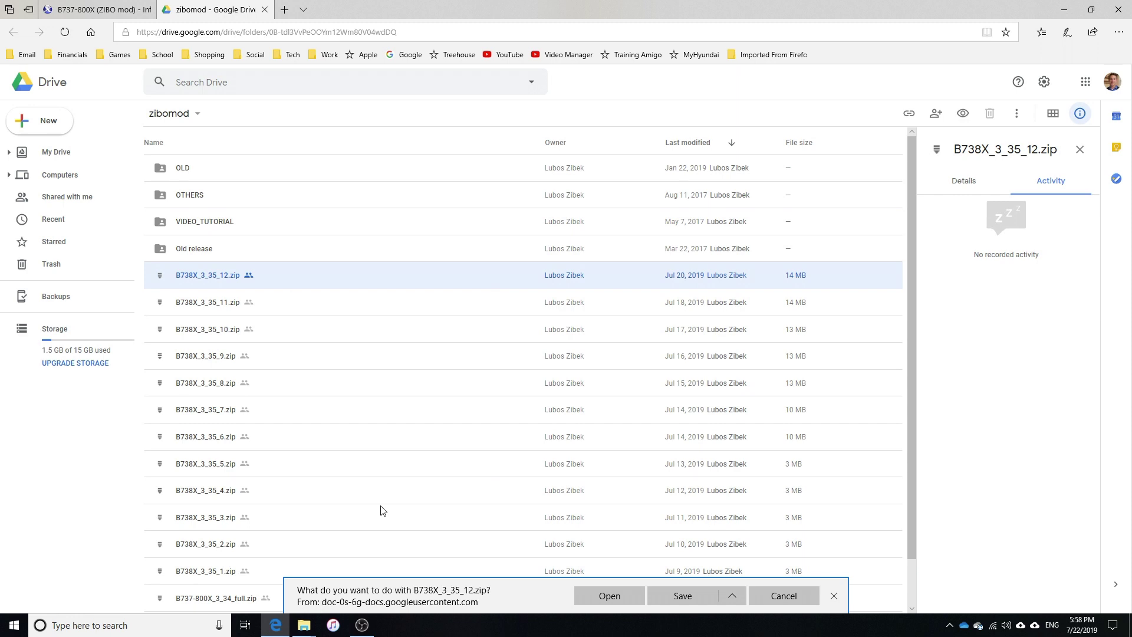
pyautogui.click(678, 600)
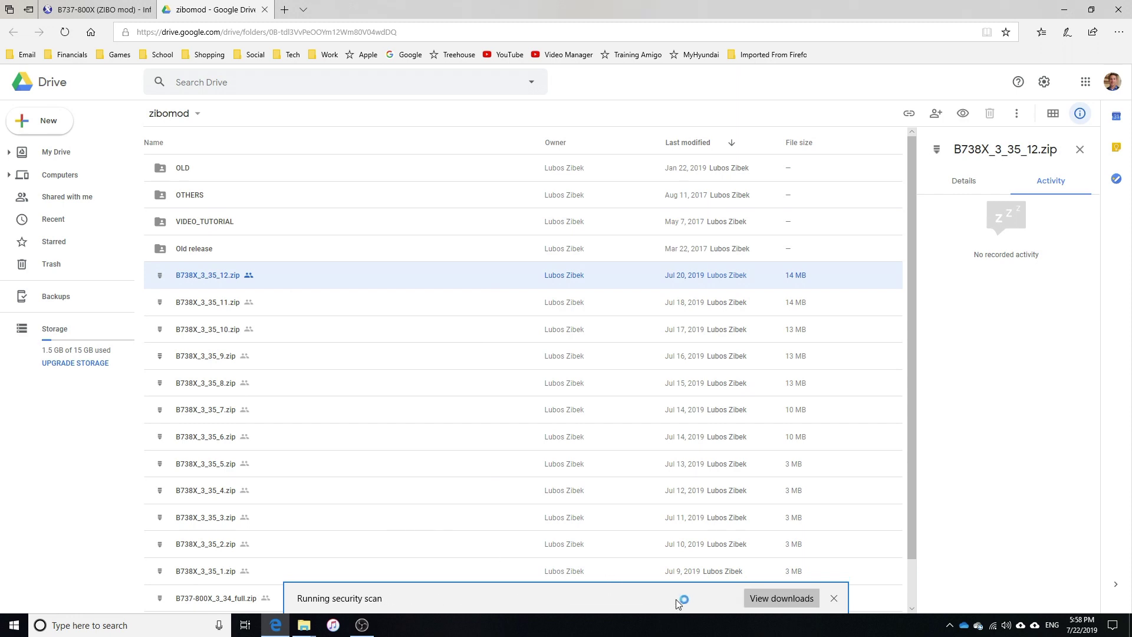
pyautogui.click(777, 601)
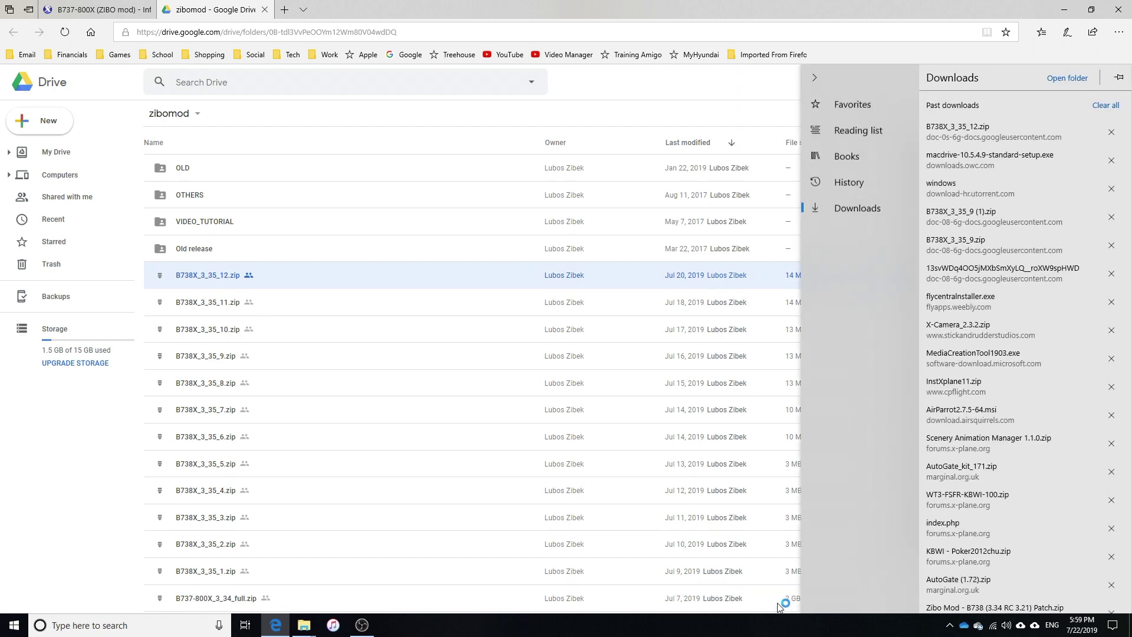
# Close Edge and move the downloaded B738X_3_35_12.zip from Downloads into the Aircraft folder.
pyautogui.click(981, 135)
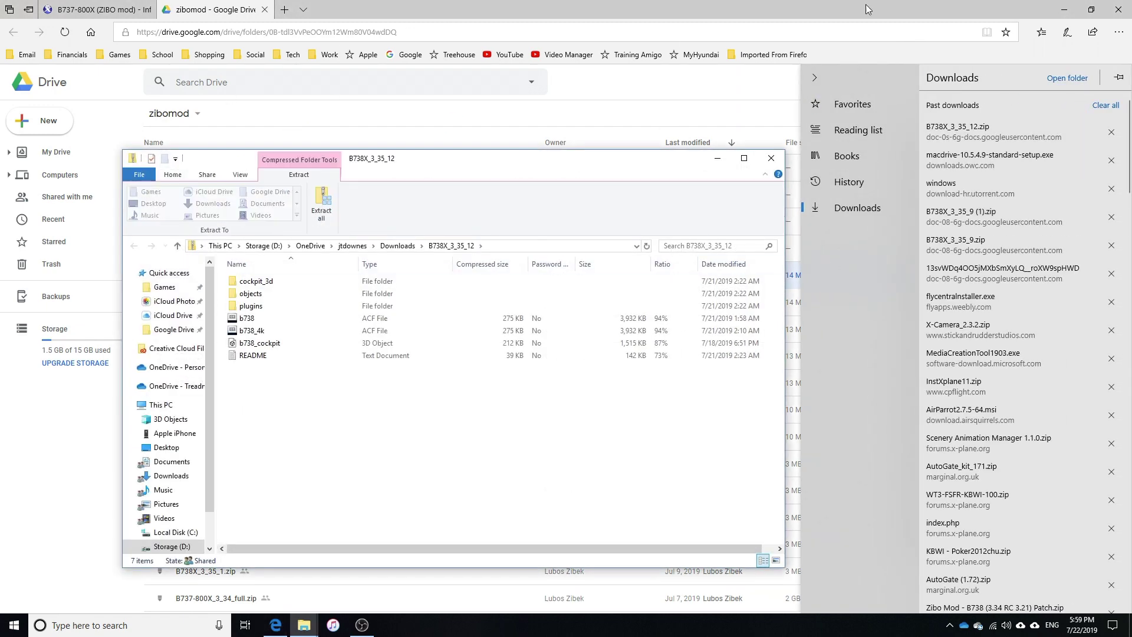
pyautogui.click(1117, 10)
pyautogui.click(1118, 11)
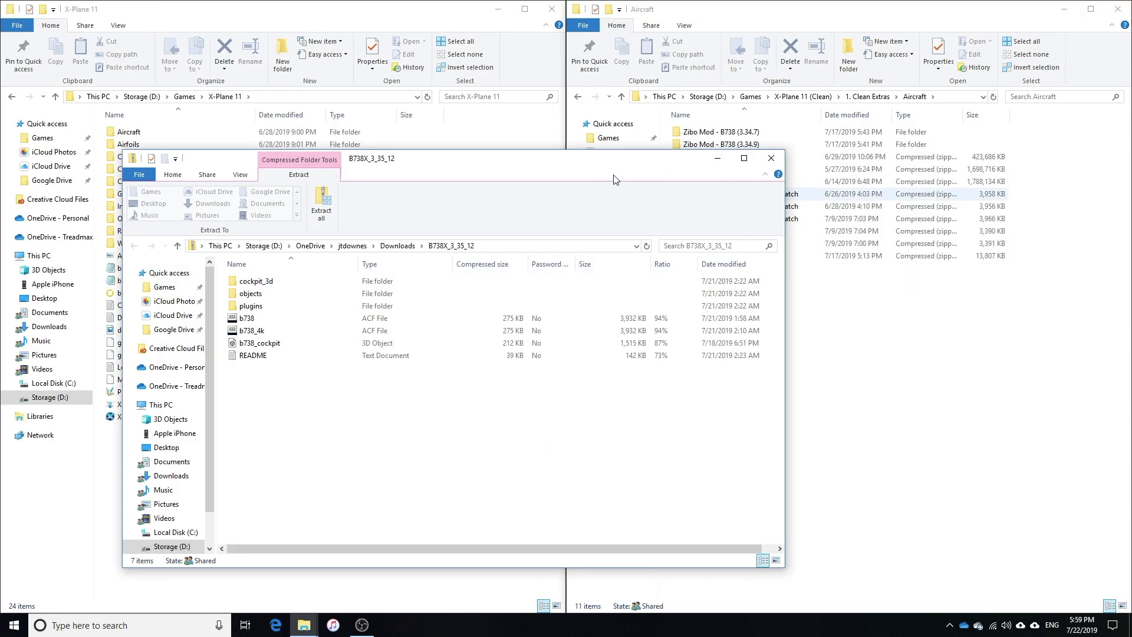
pyautogui.moveTo(596, 164); pyautogui.dragTo(840, 123)
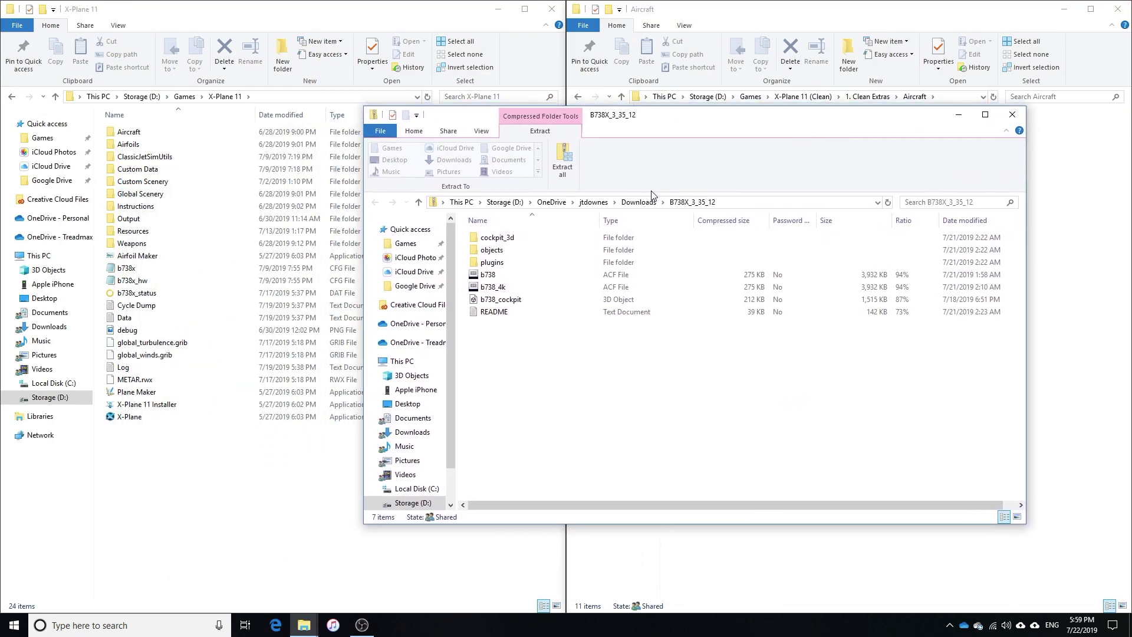
pyautogui.click(641, 201)
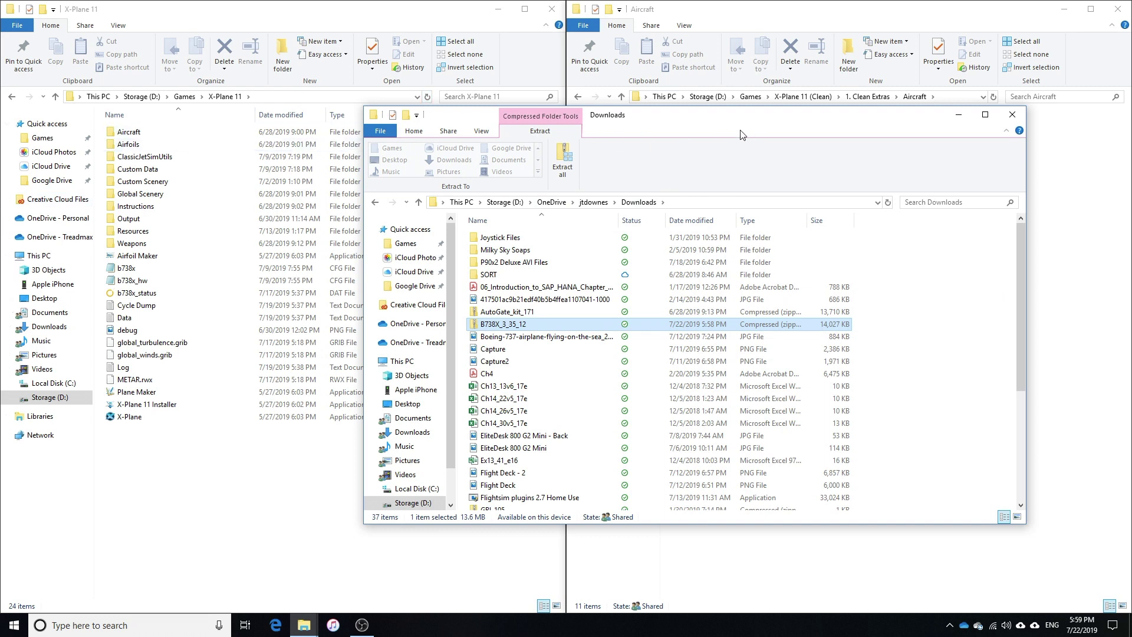
pyautogui.moveTo(713, 129); pyautogui.dragTo(264, 119)
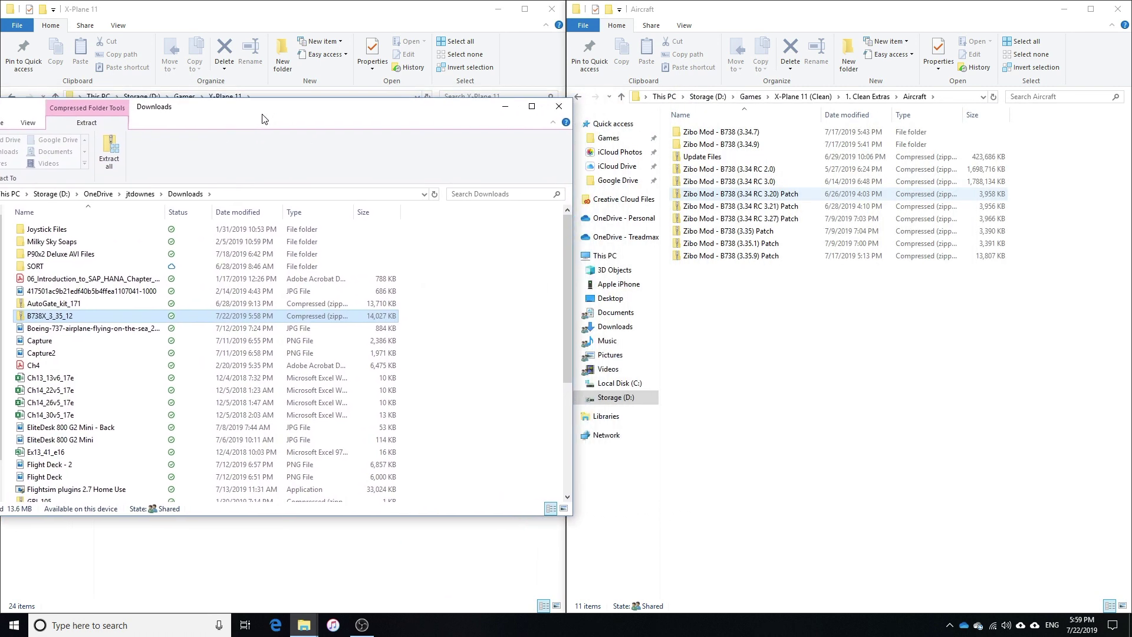
pyautogui.moveTo(118, 316); pyautogui.dragTo(872, 361)
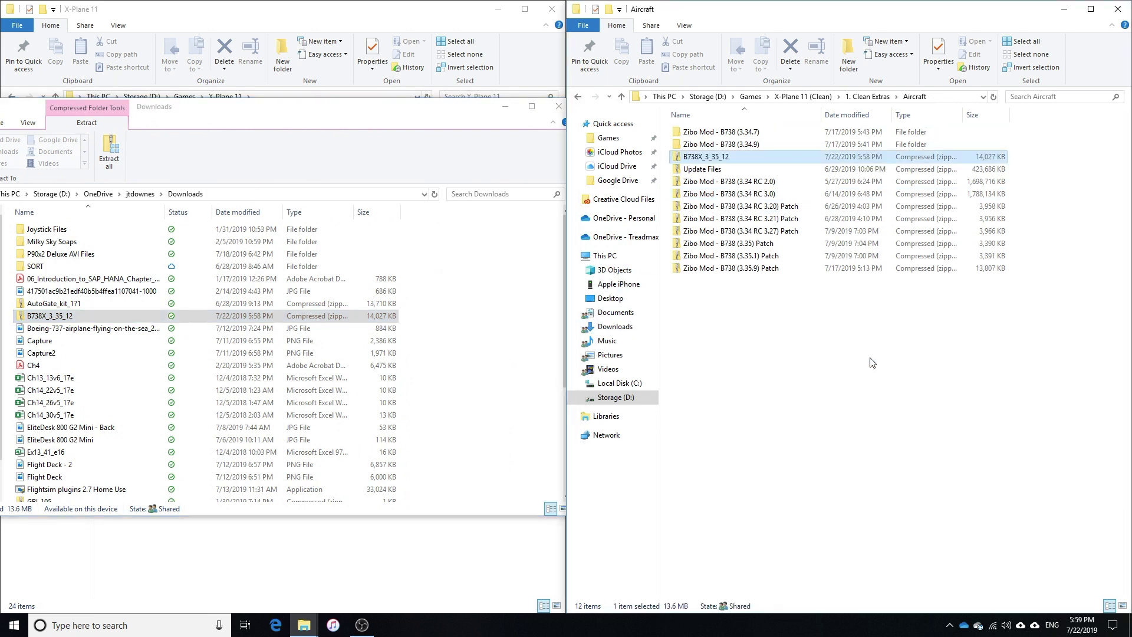
# Rename B738X_3_35_12.zip to 'Zibo Mod - B738 (3.35.12) Patch'.
pyautogui.click(721, 269)
pyautogui.click(726, 271)
pyautogui.hotkey('ctrl', 'c')
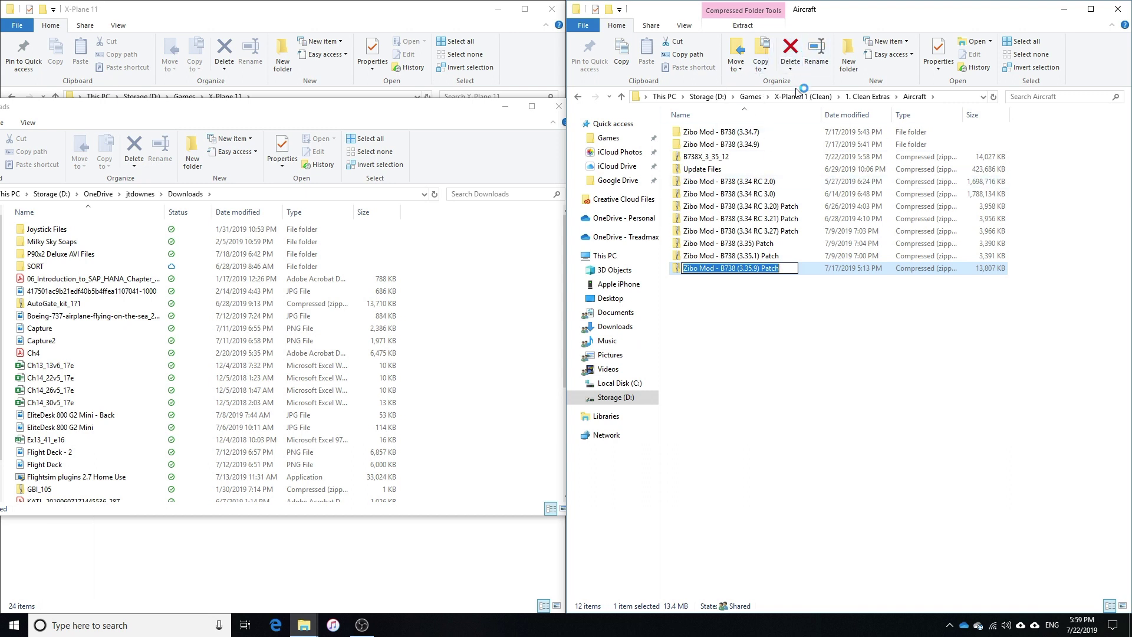
pyautogui.click(715, 157)
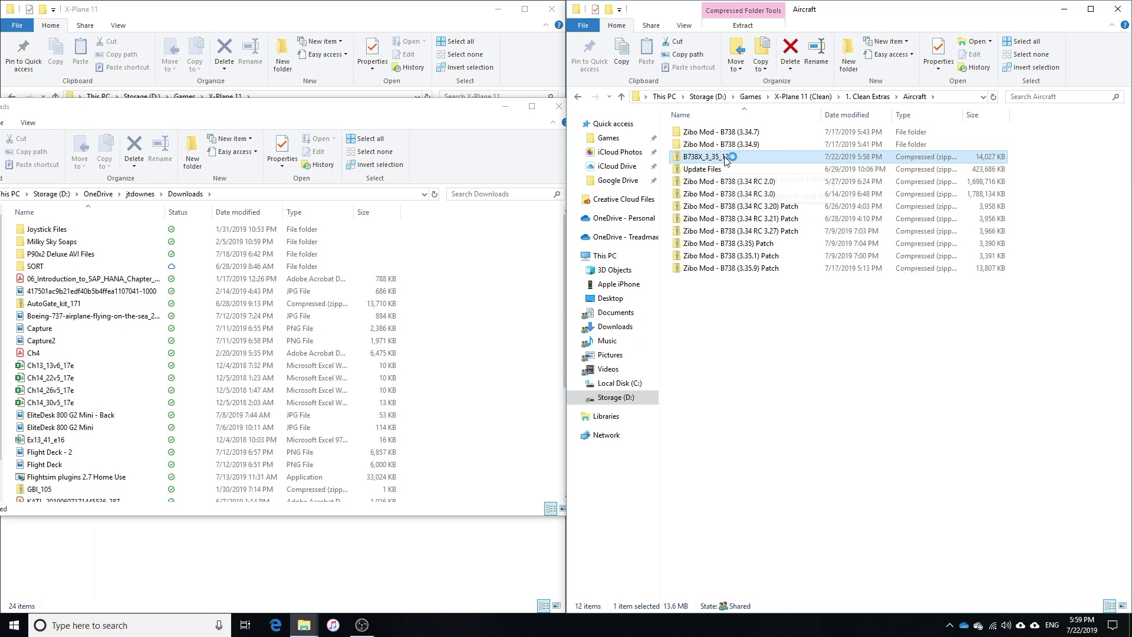
pyautogui.click(816, 54)
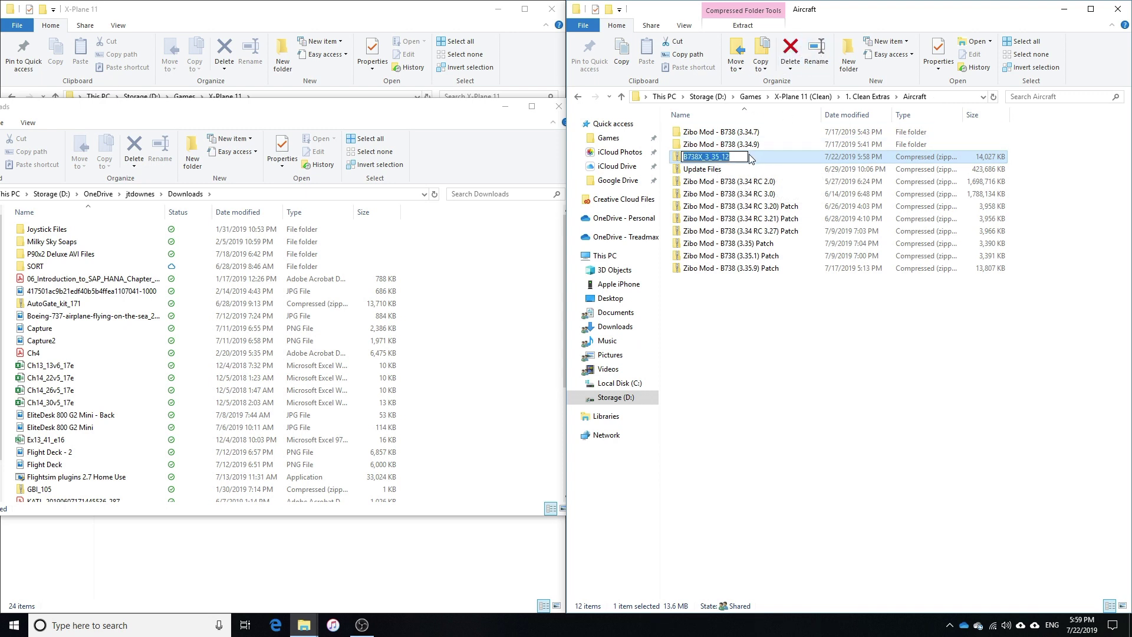
pyautogui.hotkey('ctrl', 'v')
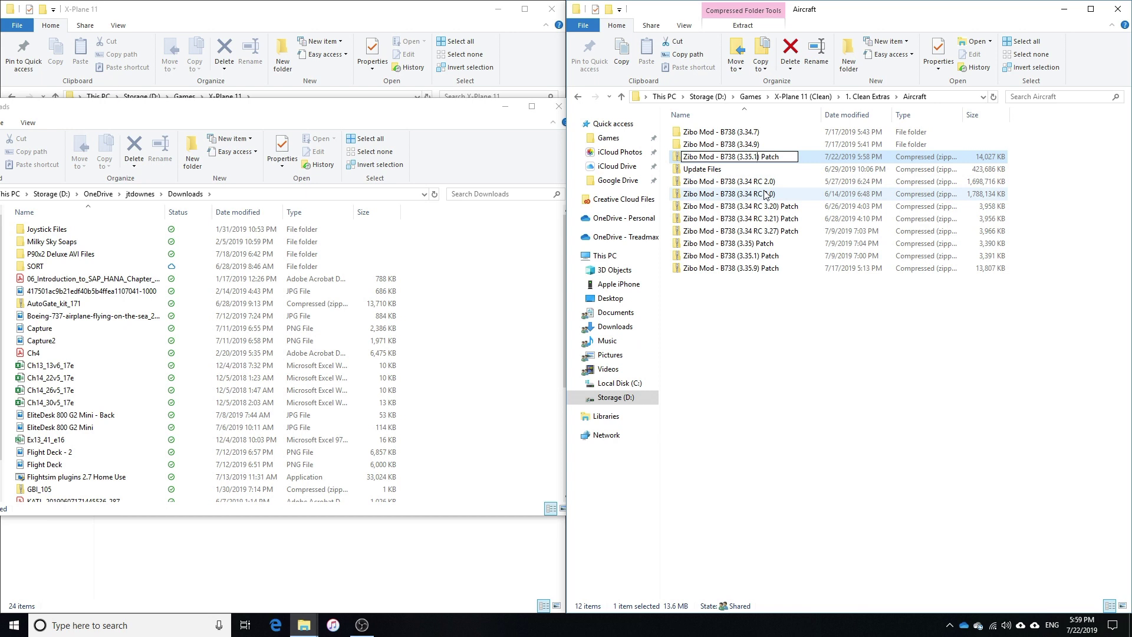
pyautogui.write('2')
pyautogui.press('Return')
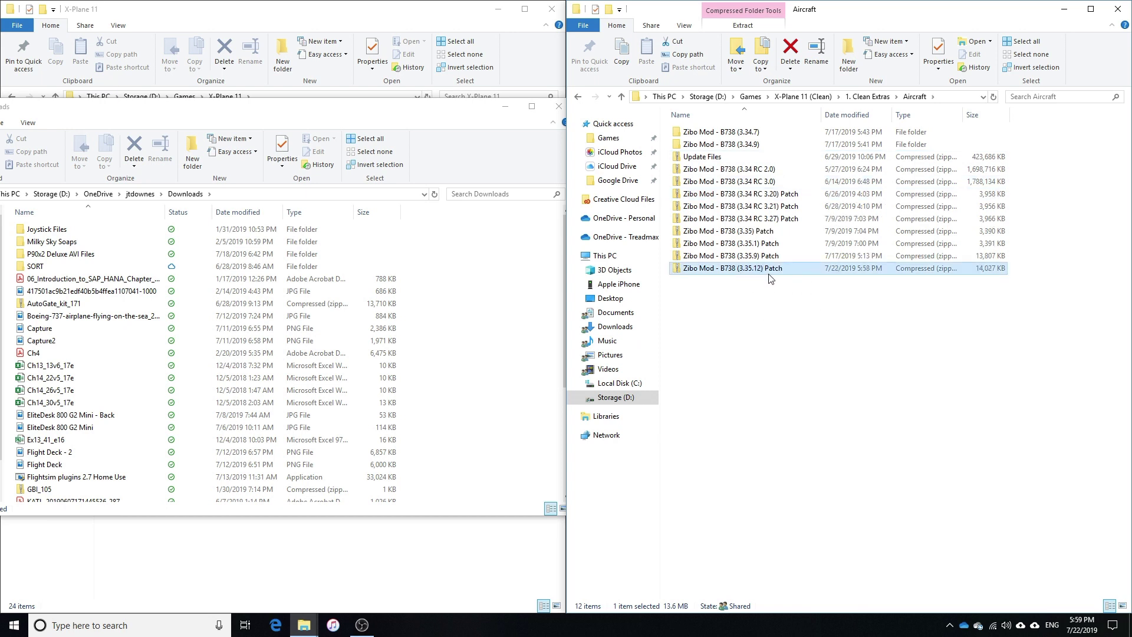
# Open Aircraft > Extra Aircraft > Zibo Mod - B738 (3.34.7) beside the opened 3.35.12 Patch zip.
pyautogui.click(558, 106)
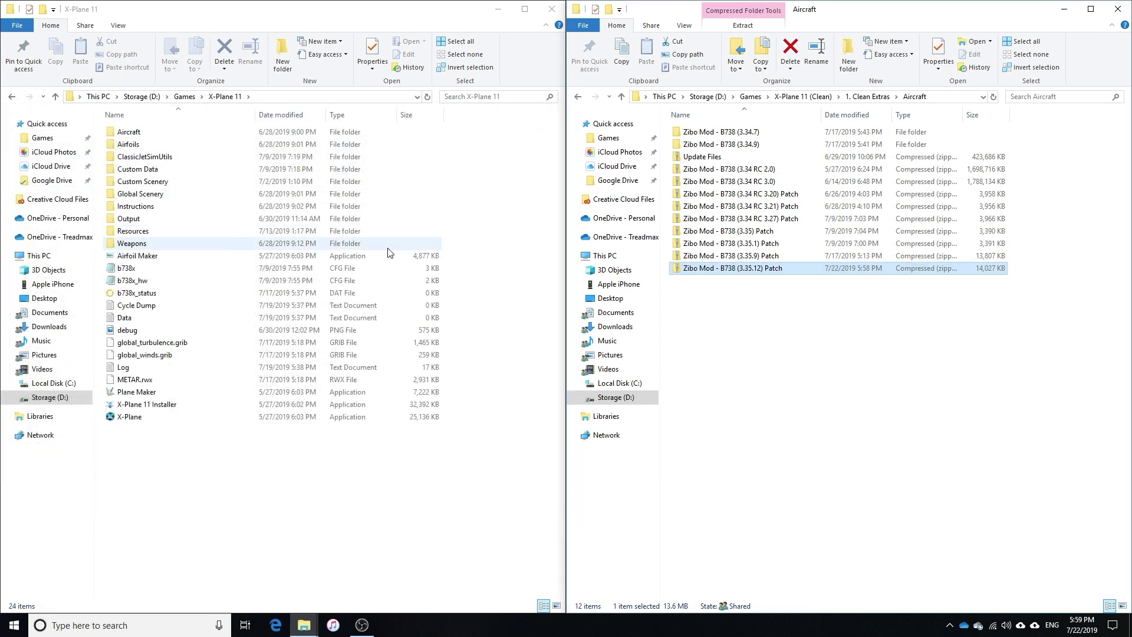
pyautogui.click(164, 132)
pyautogui.doubleClick(165, 131)
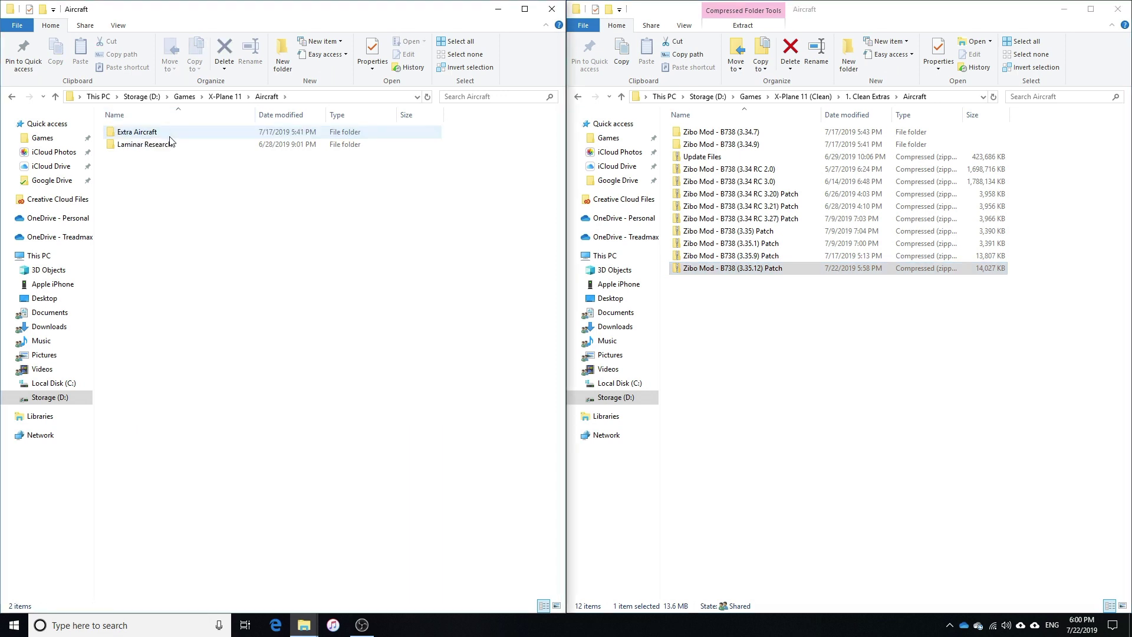
pyautogui.doubleClick(168, 134)
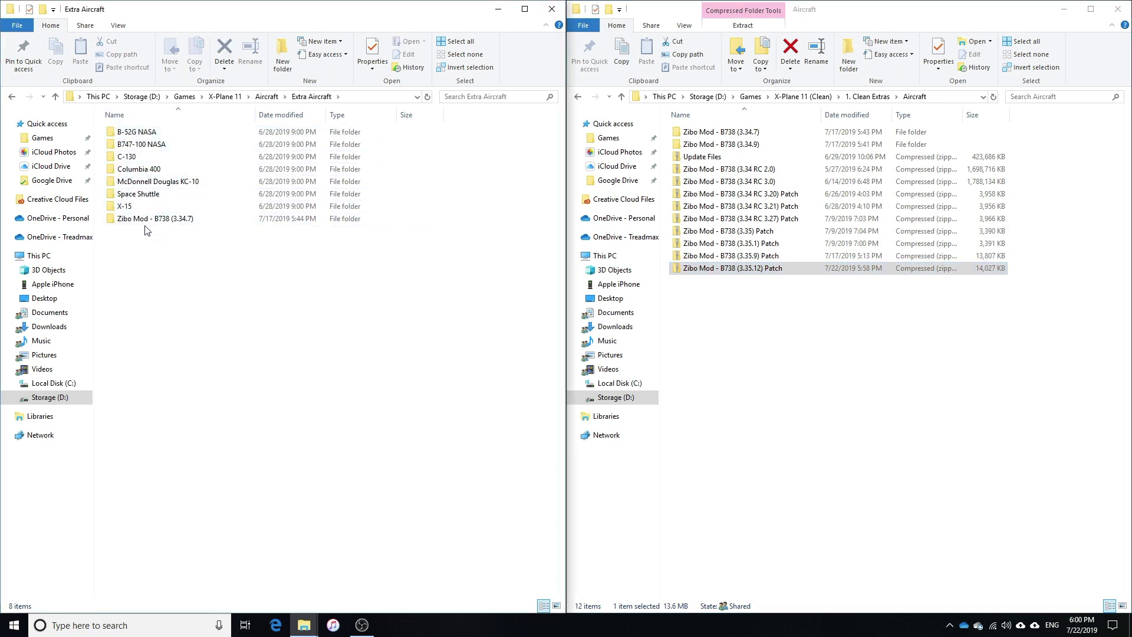
pyautogui.doubleClick(131, 219)
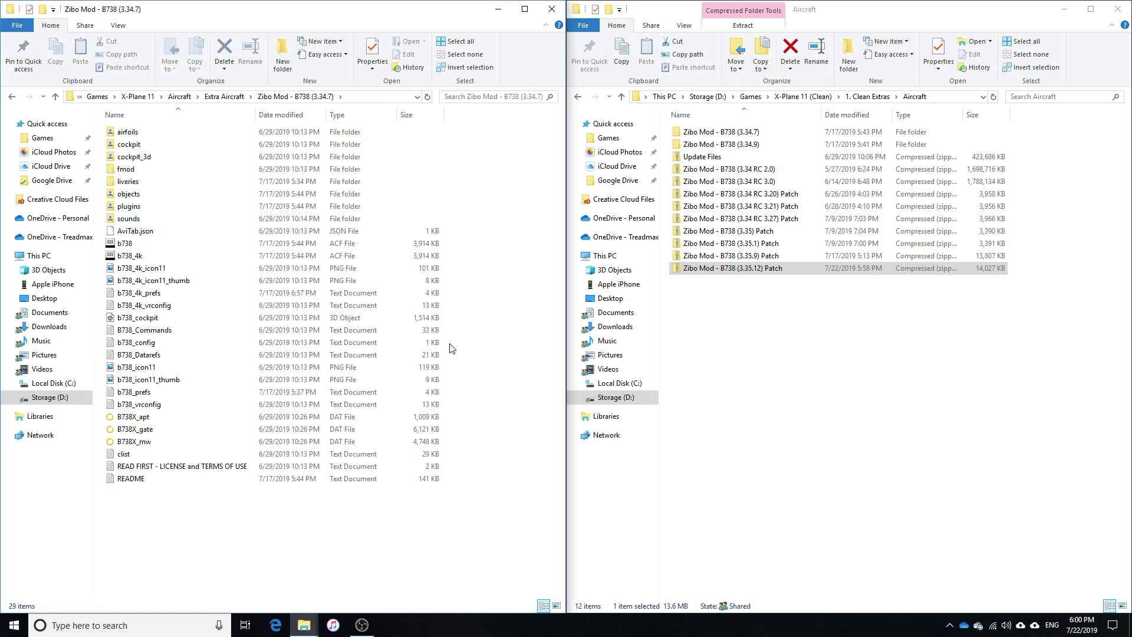
pyautogui.click(700, 273)
pyautogui.doubleClick(699, 272)
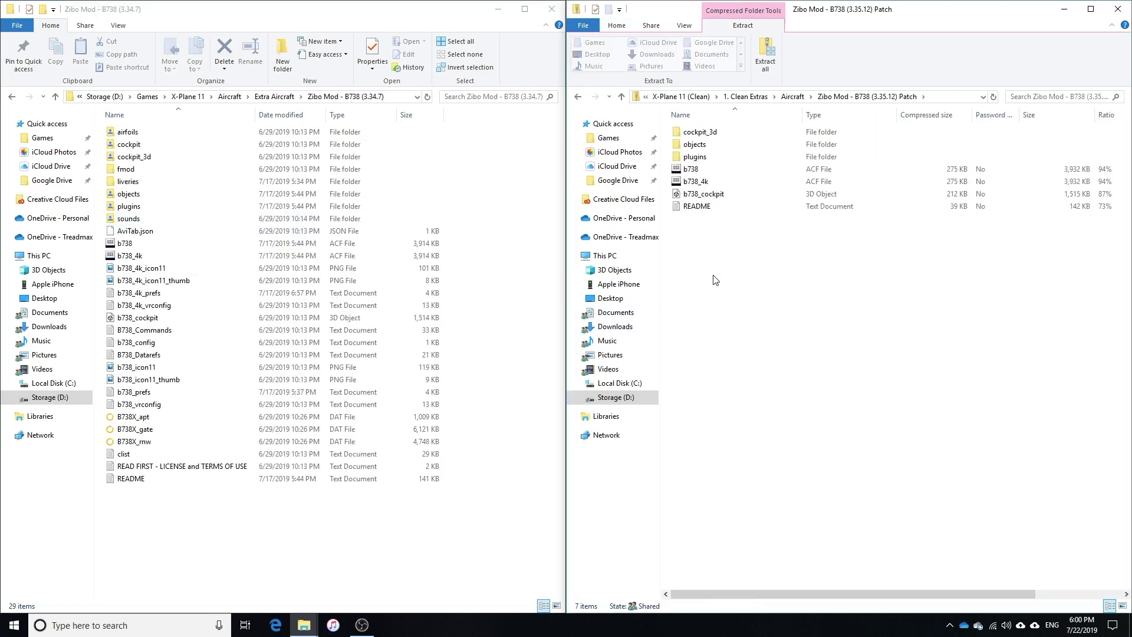
# Copy all seven patch items over the 3.34.7 folder, replacing existing files, then close both windows.
pyautogui.moveTo(719, 275); pyautogui.dragTo(397, 539)
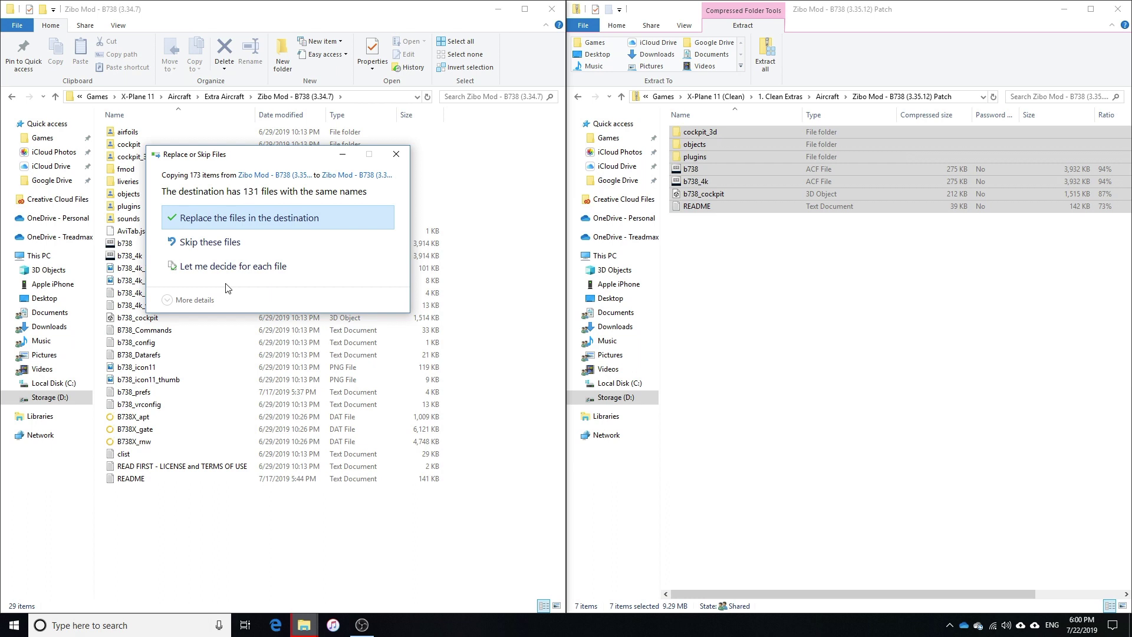
pyautogui.click(230, 219)
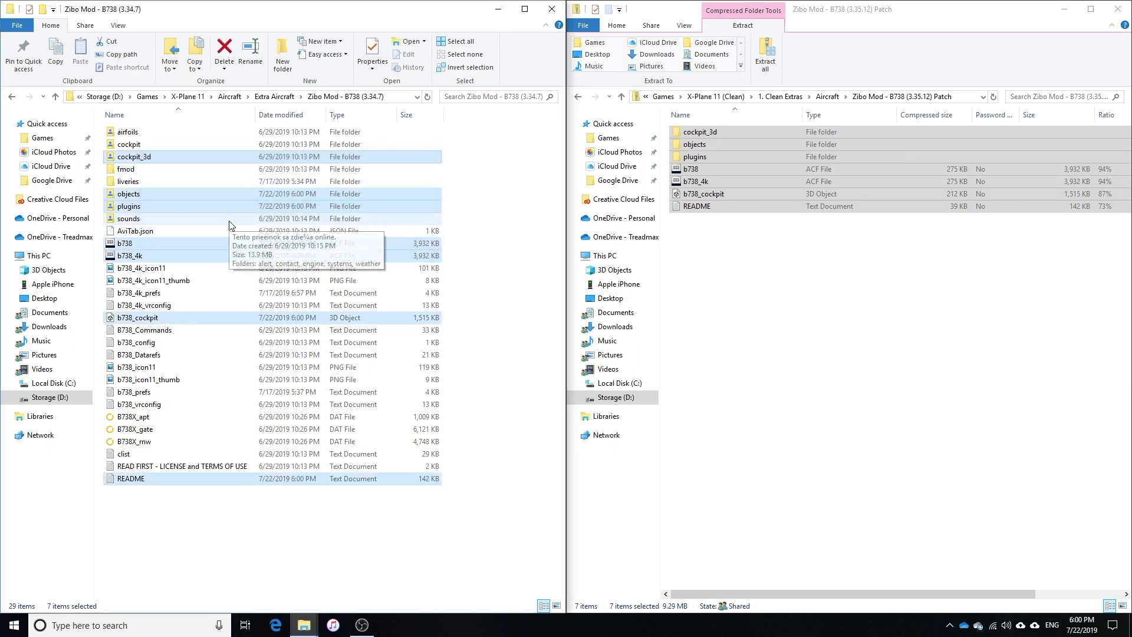
pyautogui.click(1091, 13)
pyautogui.click(1118, 9)
pyautogui.click(552, 9)
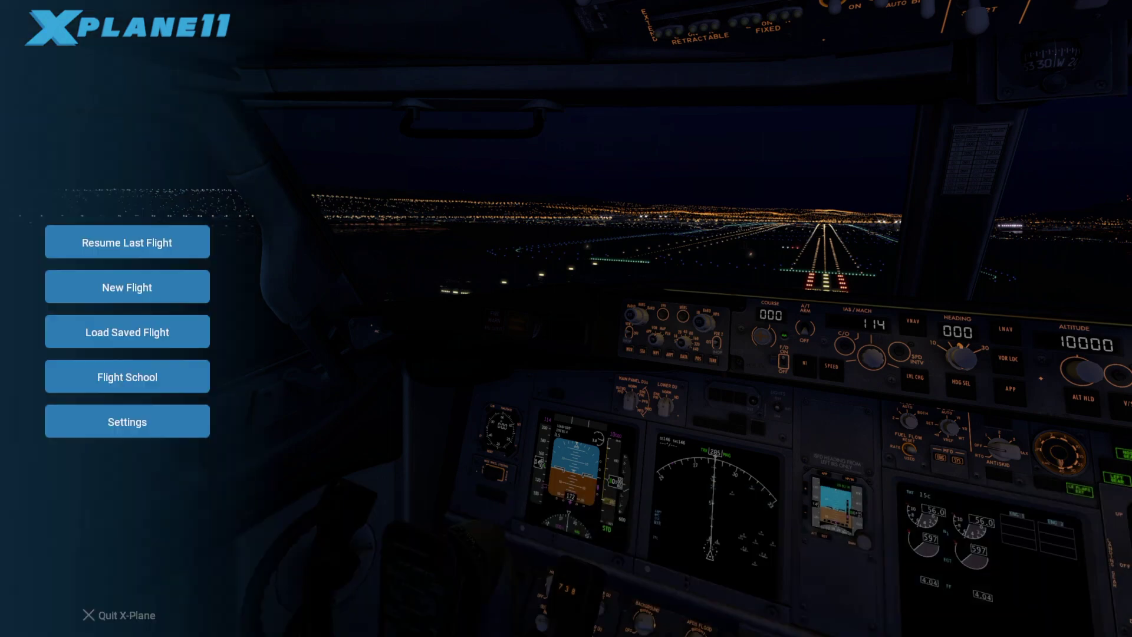
# Set up a New Flight with the Boeing 737-800X in WestJet livery and start it.
pyautogui.click(188, 291)
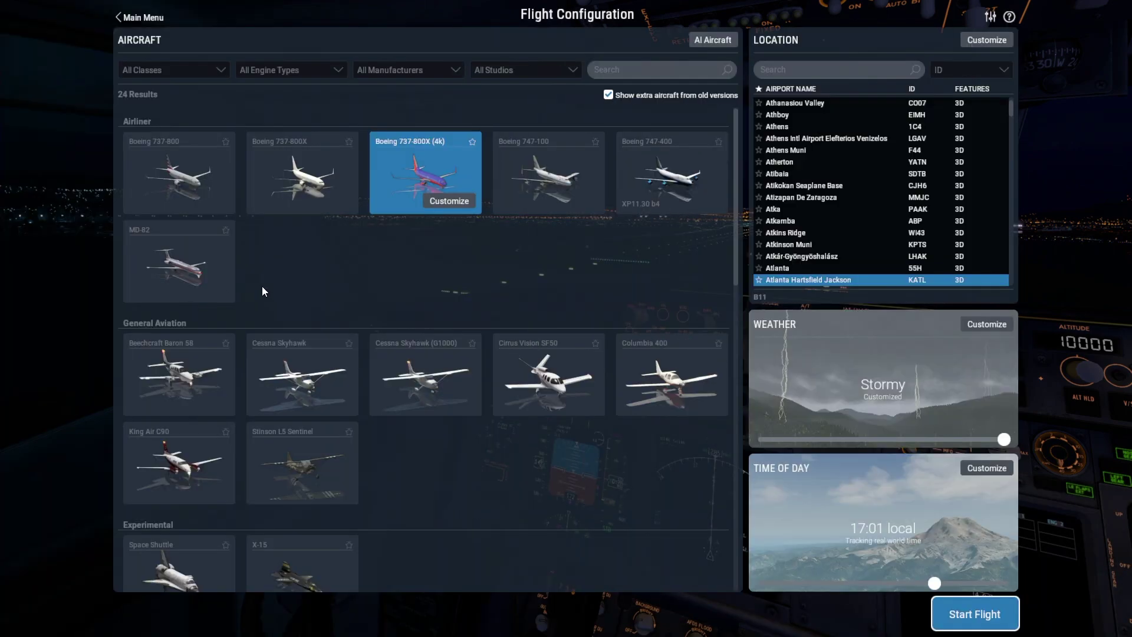
pyautogui.click(334, 173)
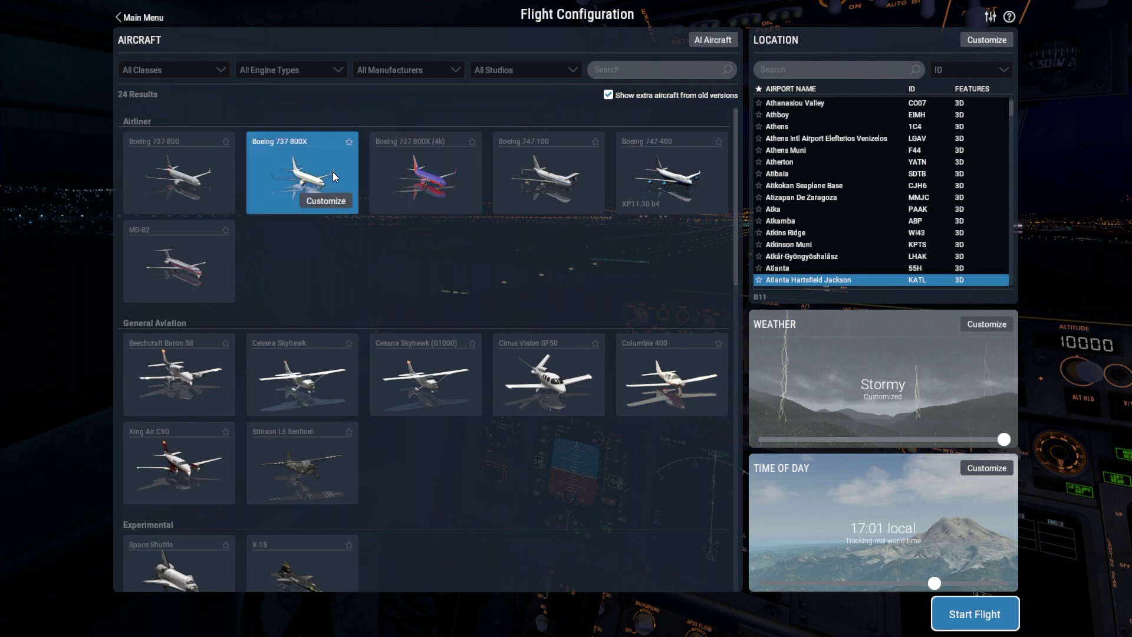
pyautogui.click(330, 201)
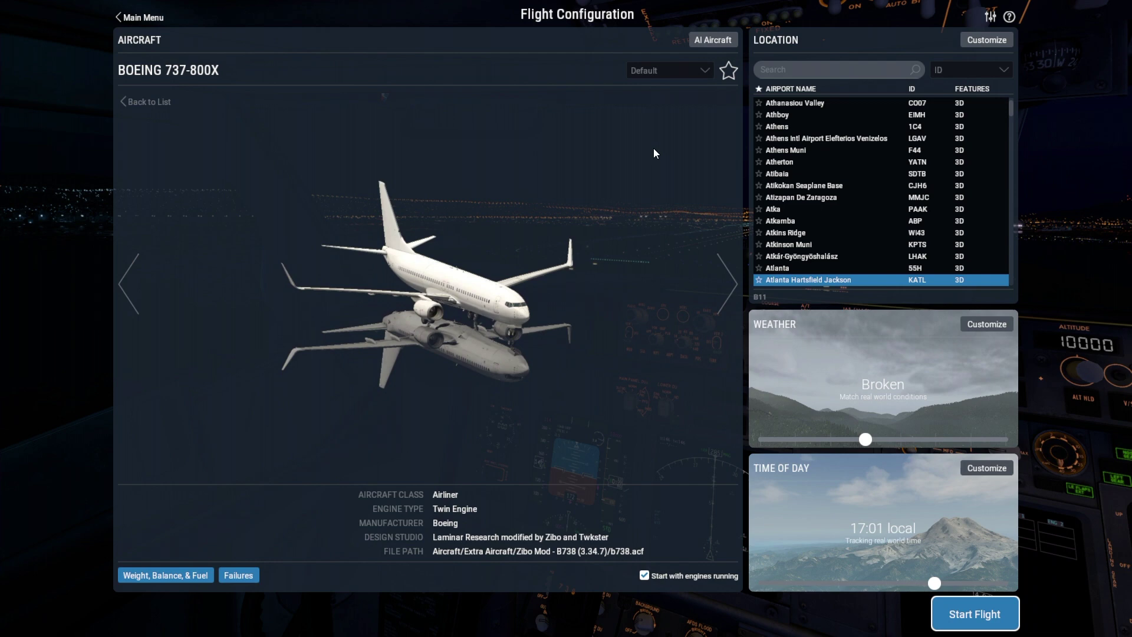
pyautogui.click(691, 71)
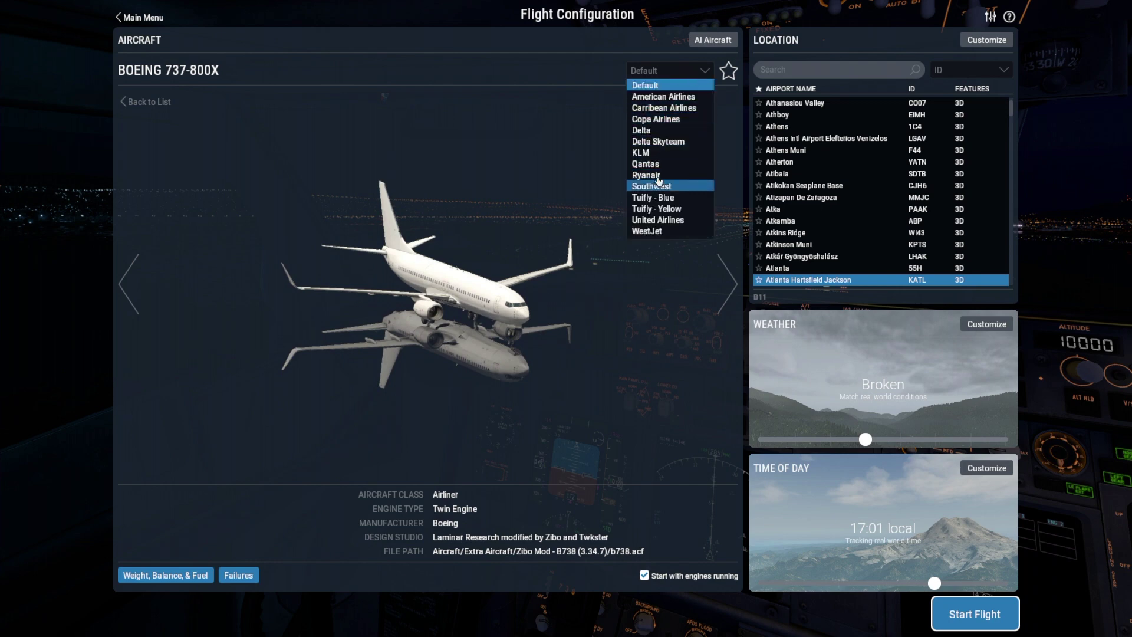
pyautogui.click(658, 209)
pyautogui.press('Down')
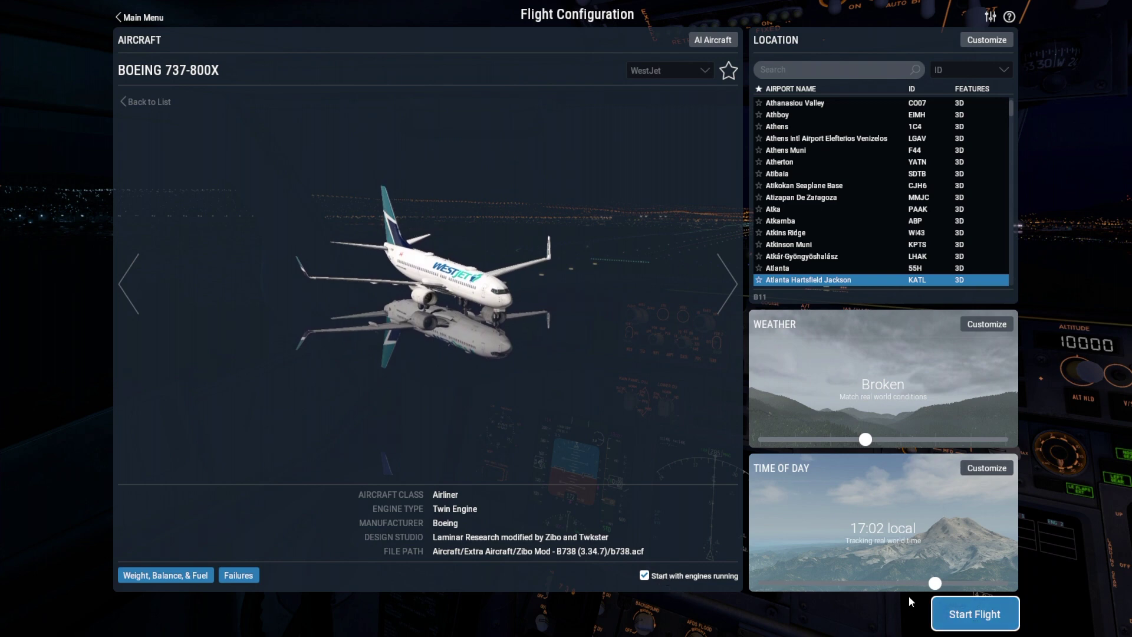
pyautogui.click(967, 611)
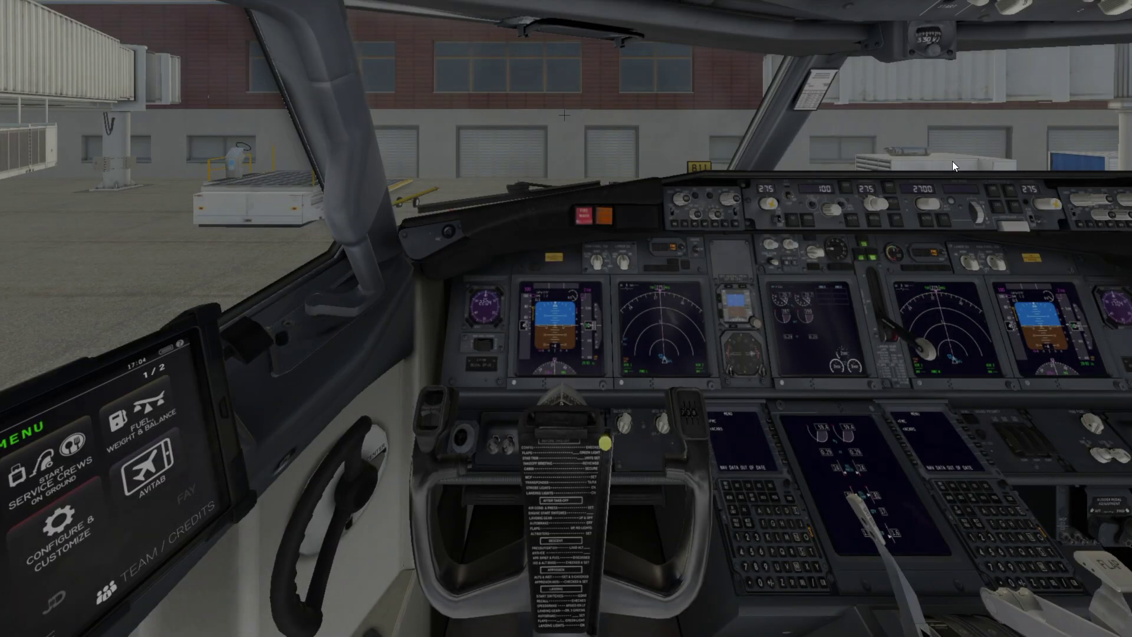
# Look around the cockpit and overhead panels, return forward, and cancel the amber FMC alert lights.
pyautogui.moveTo(952, 161); pyautogui.dragTo(1035, 170)
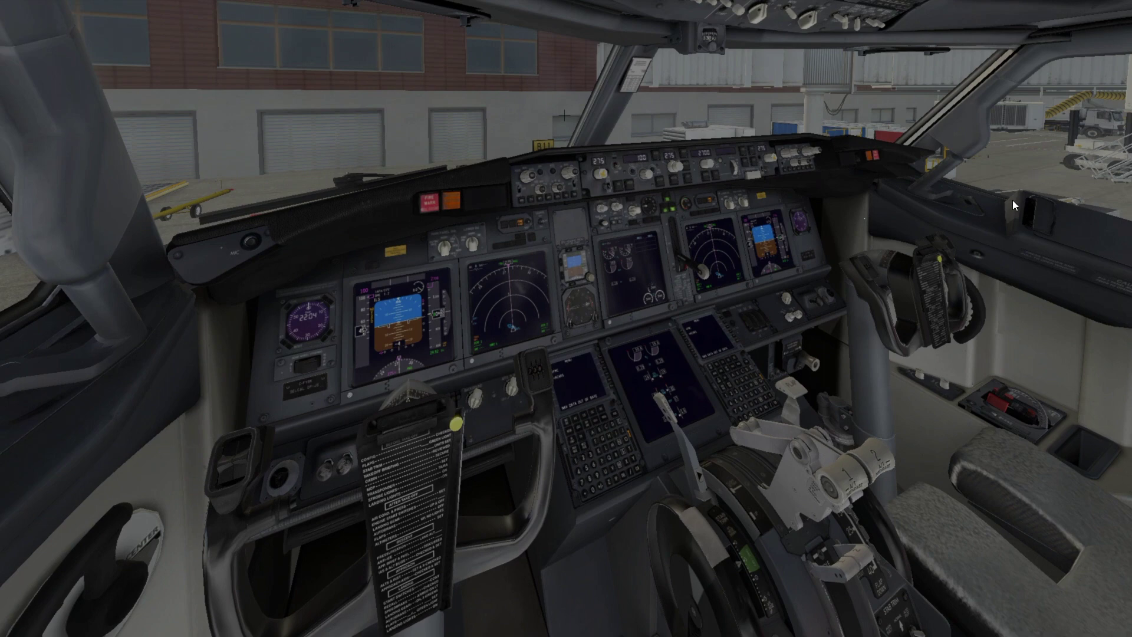
pyautogui.hotkey('shift', '9')
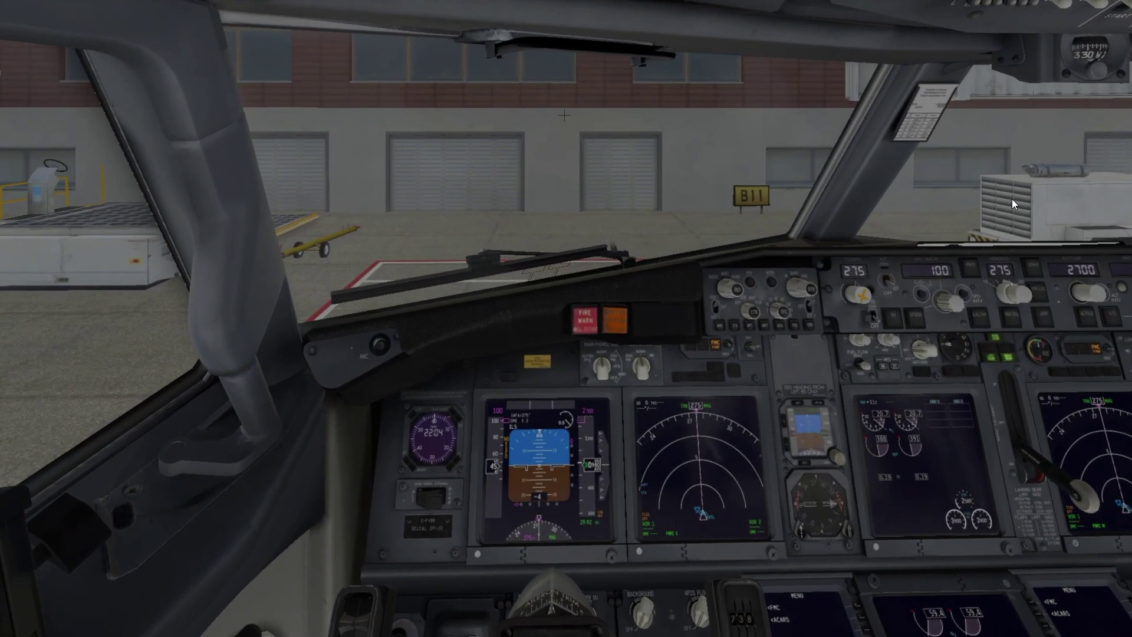
pyautogui.hotkey('shift', '8')
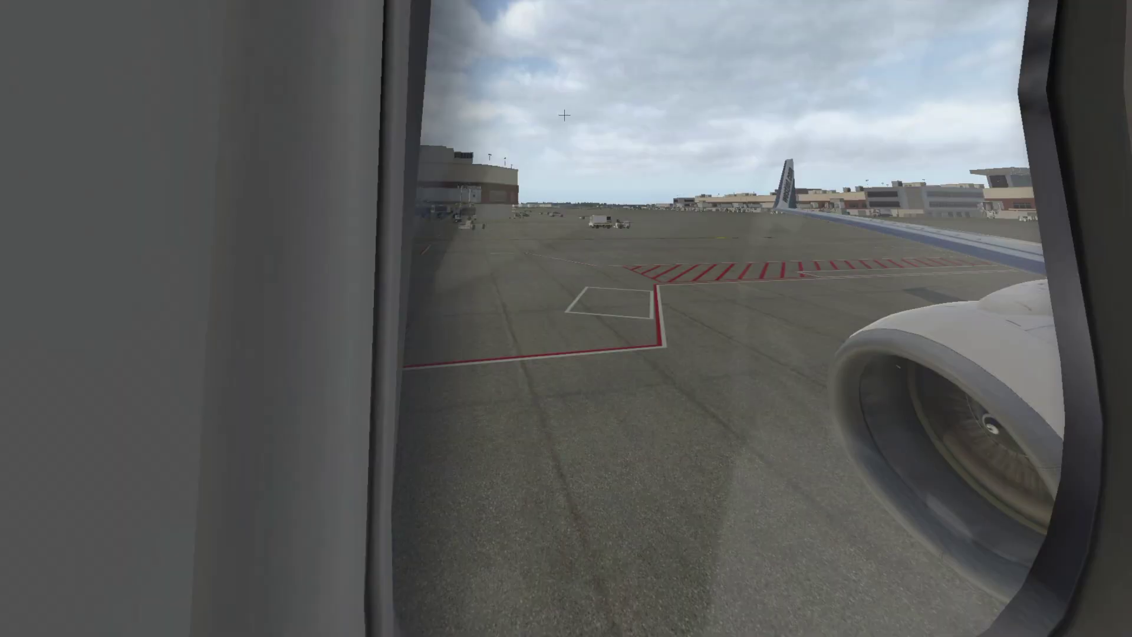
pyautogui.hotkey('shift', '9')
pyautogui.click(723, 348)
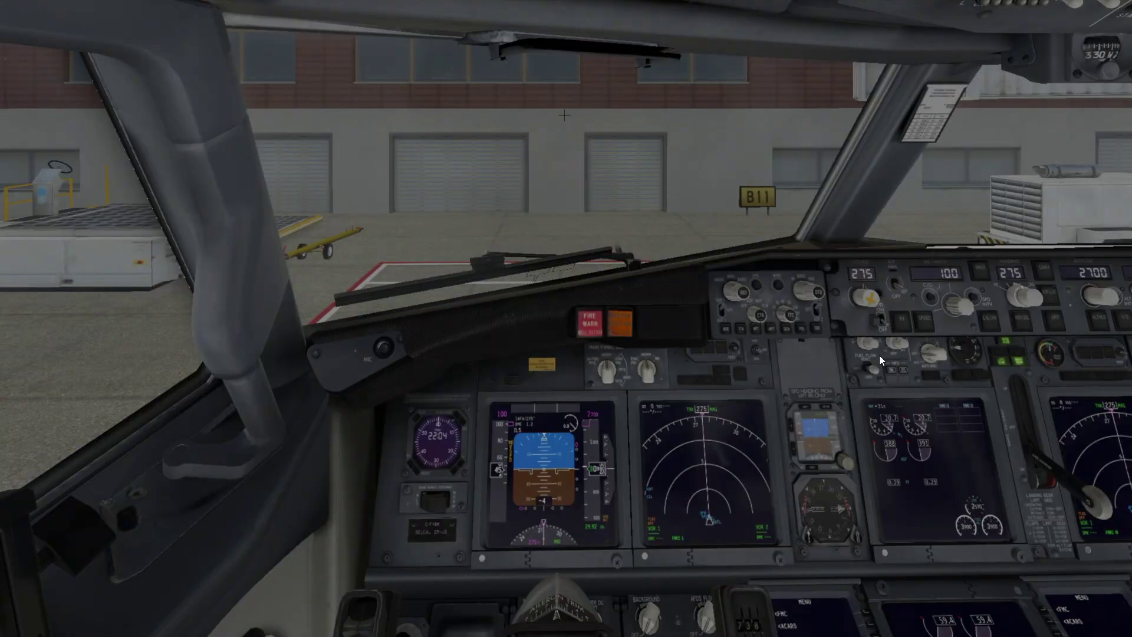